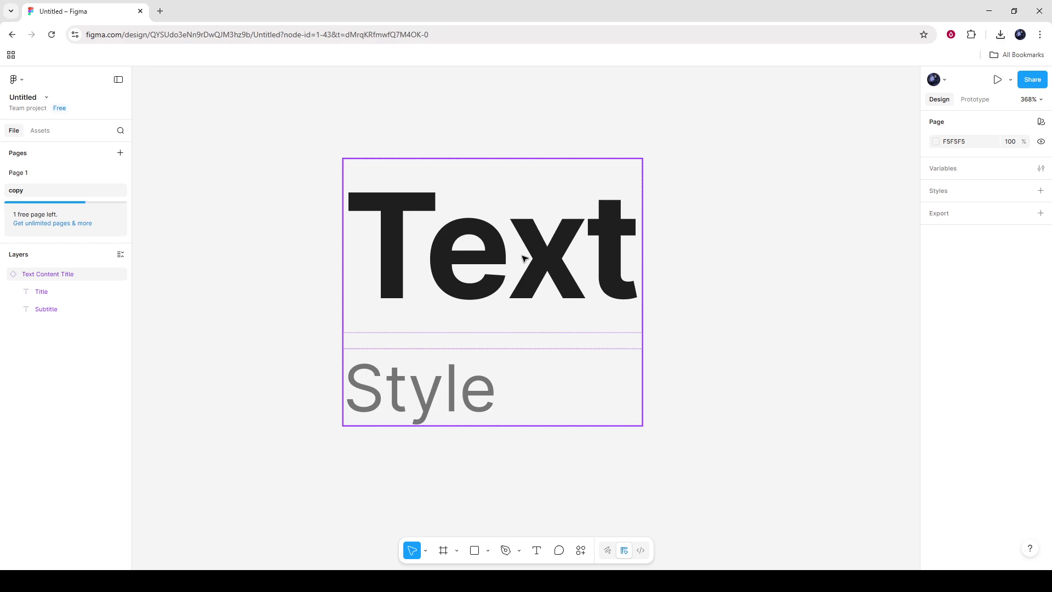
Select the title text "Text" inside the Text Content Title component and align it right in its type settings
left_click(514, 270)
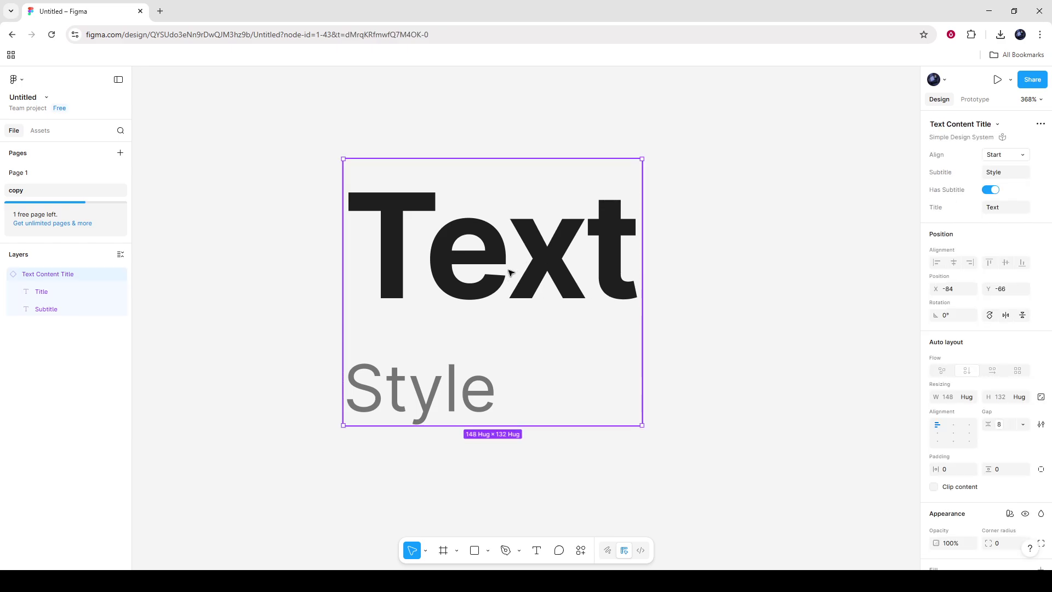
double_click(503, 269)
double_click(467, 265)
left_click(415, 251)
left_click_drag(364, 235, 615, 260)
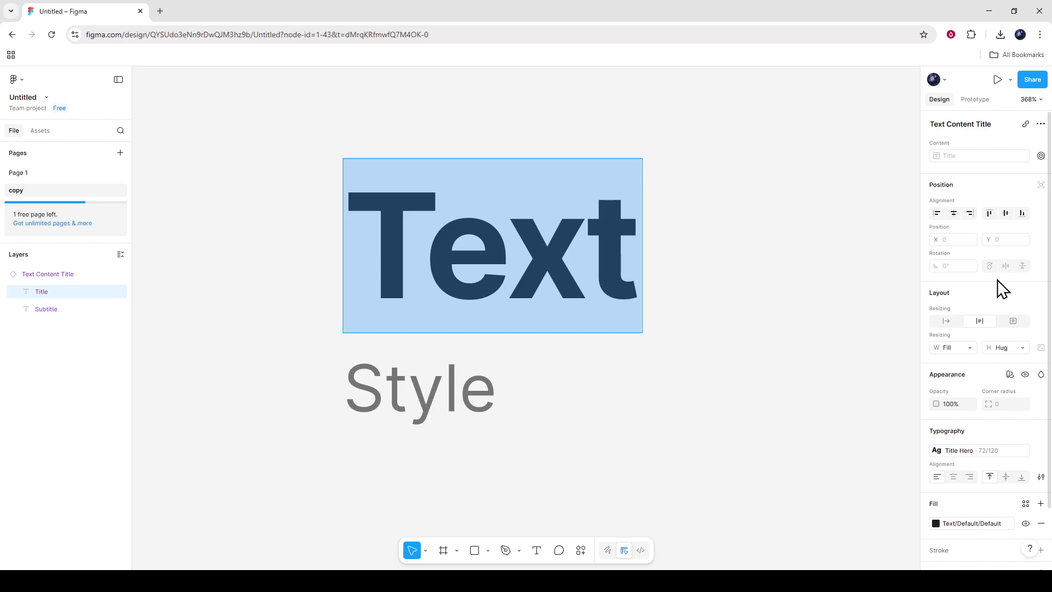
scroll(996, 416, "down", 2)
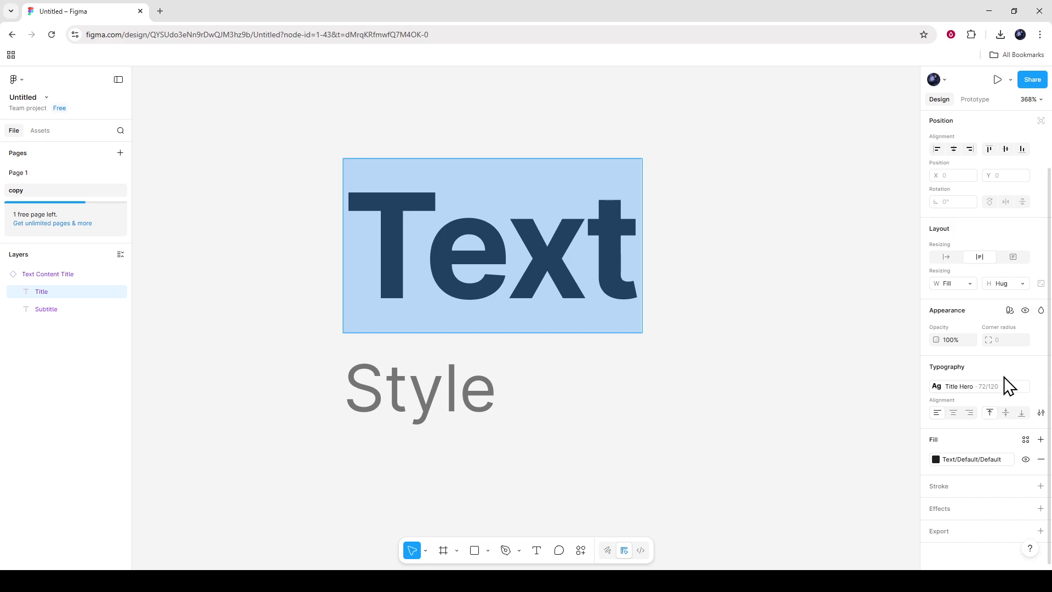
left_click(1040, 414)
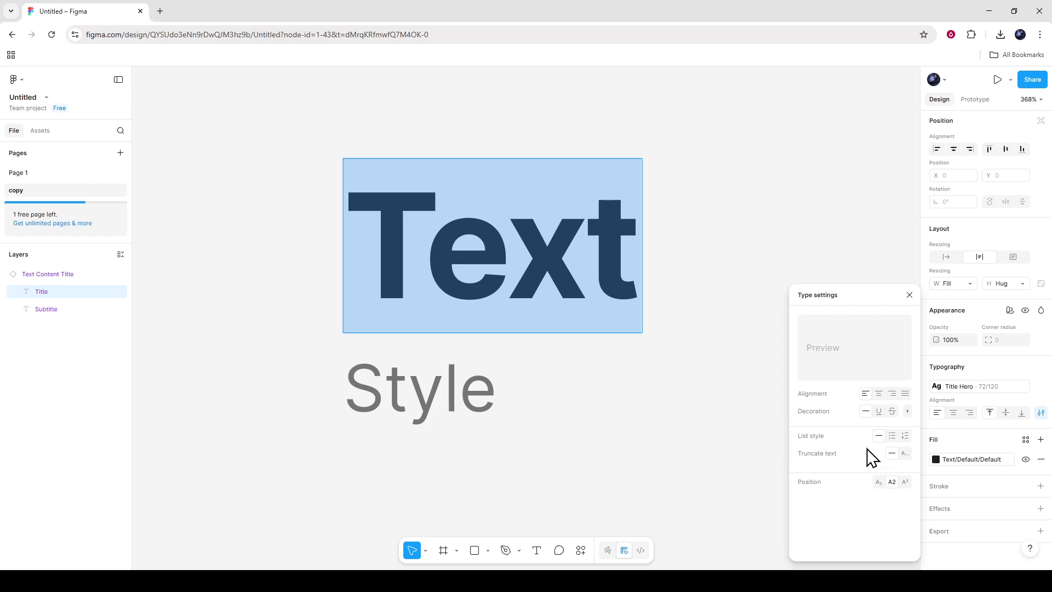
left_click(879, 393)
left_click(892, 394)
left_click(902, 394)
left_click(893, 395)
Try the underline decoration and the bulleted list style on the title text
left_click(879, 411)
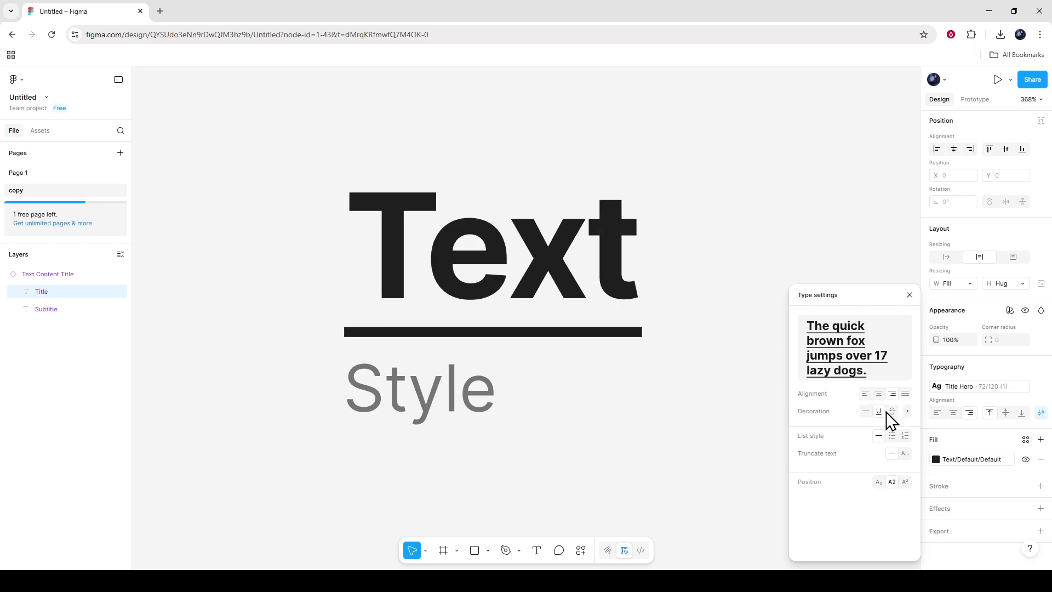
left_click(866, 411)
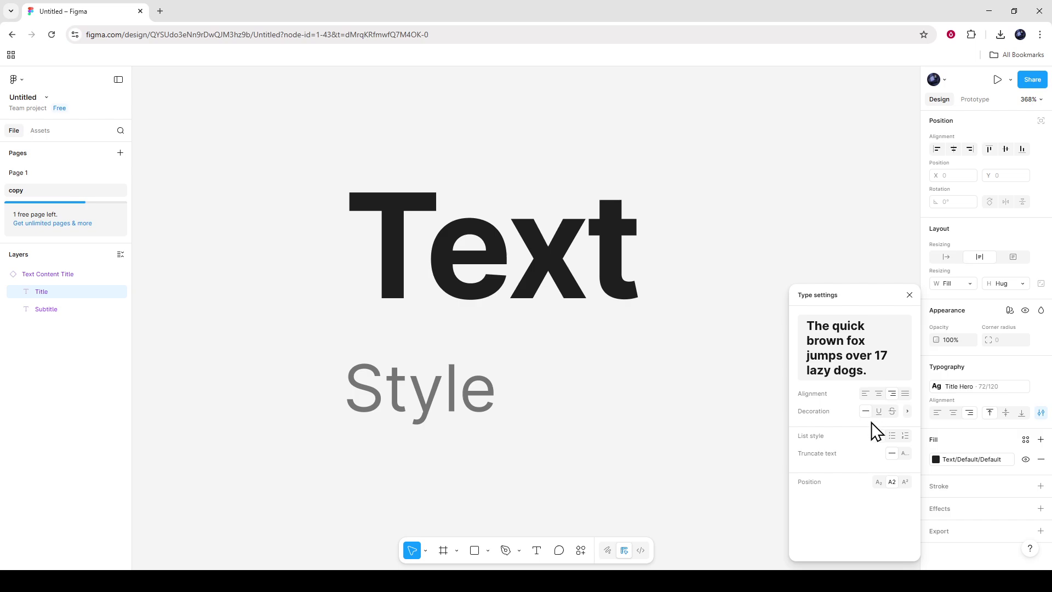
left_click(891, 436)
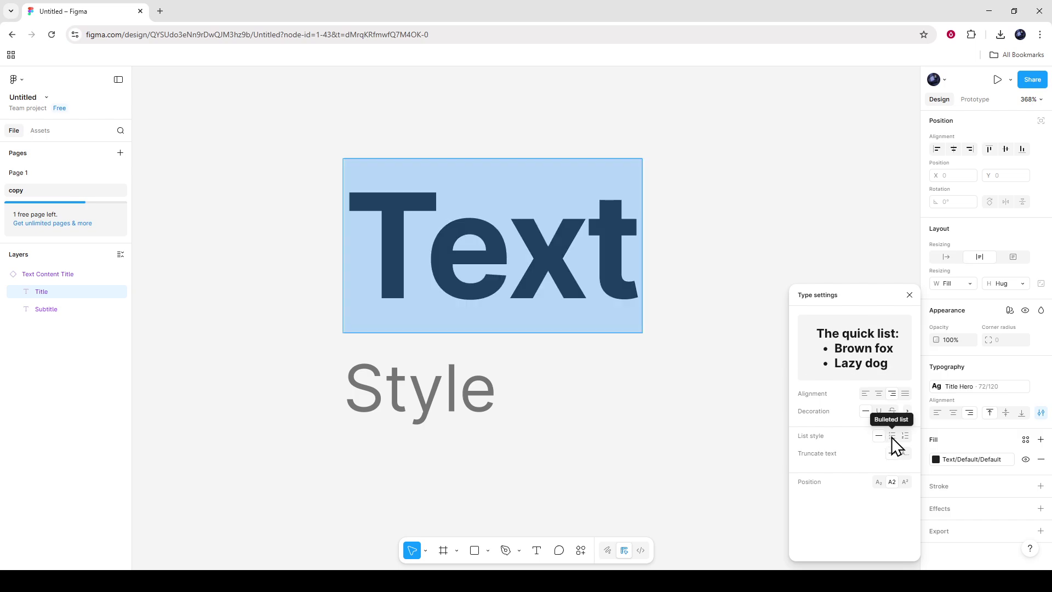
Set the title text's position style to subscript
left_click(879, 481)
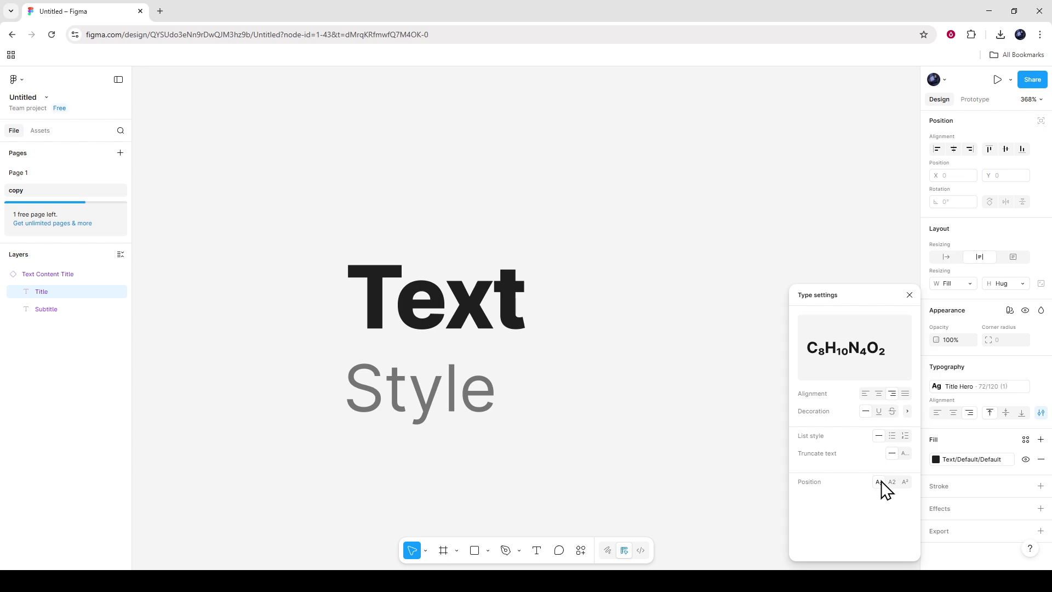
left_click(891, 482)
left_click(880, 482)
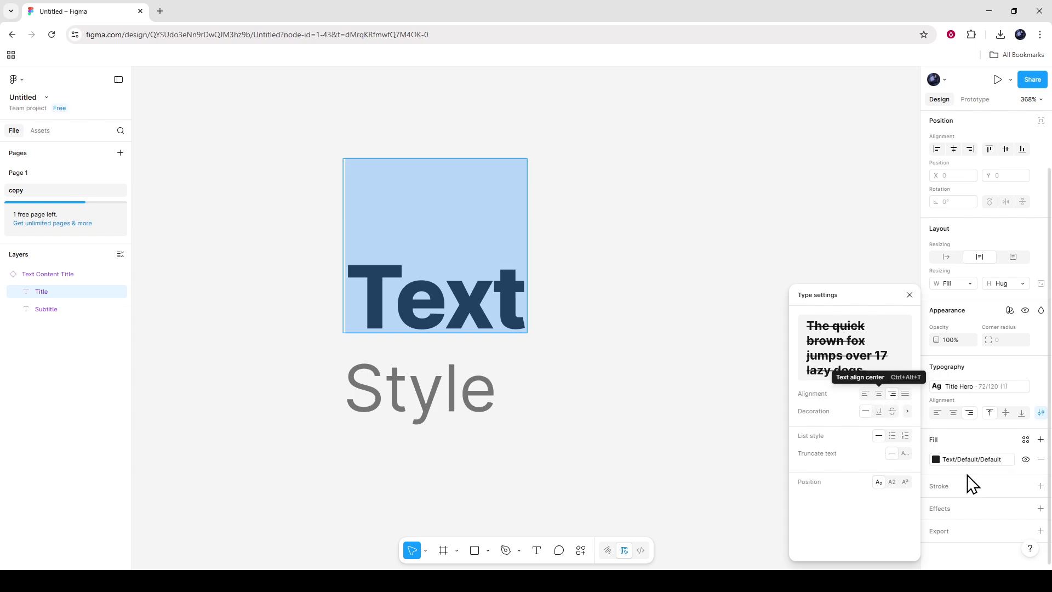
Apply the Text/Default Secondary color from the Simple Design System library to the title's fill
left_click(935, 460)
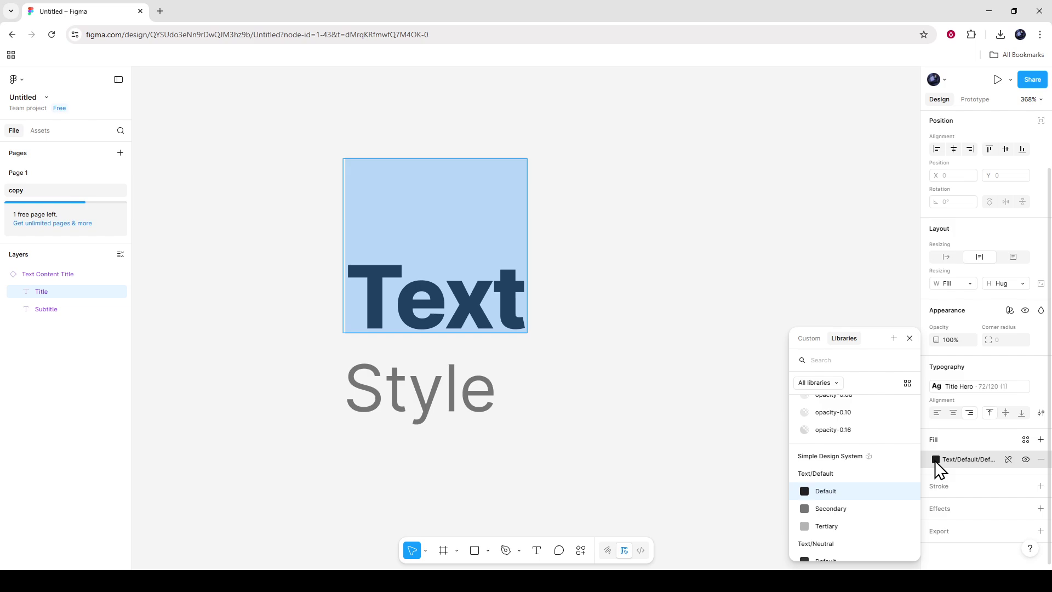
left_click(846, 510)
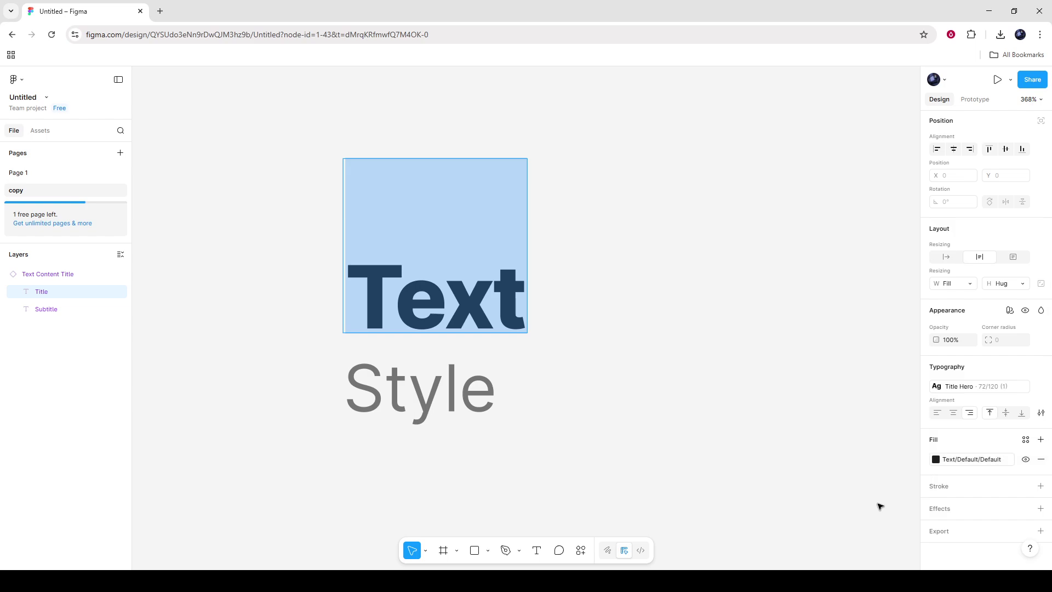
Change the title's fill to a custom red, C54E4E, and deselect the text
left_click(935, 459)
left_click(935, 459)
left_click(935, 459)
scroll(881, 462, "up", 3)
scroll(880, 461, "down", 2)
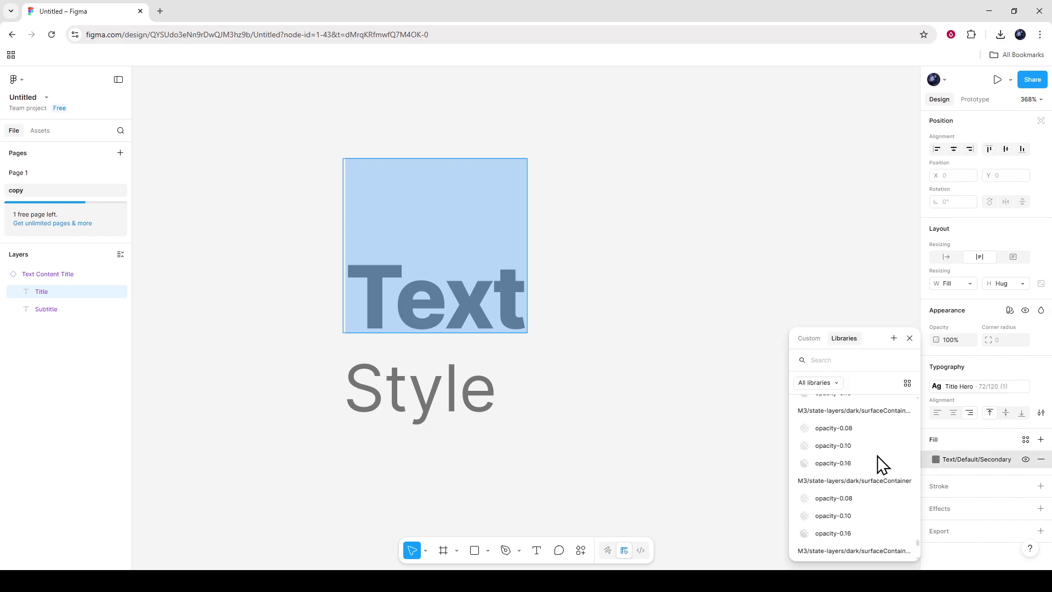
left_click(818, 341)
left_click_drag(856, 405, 870, 377)
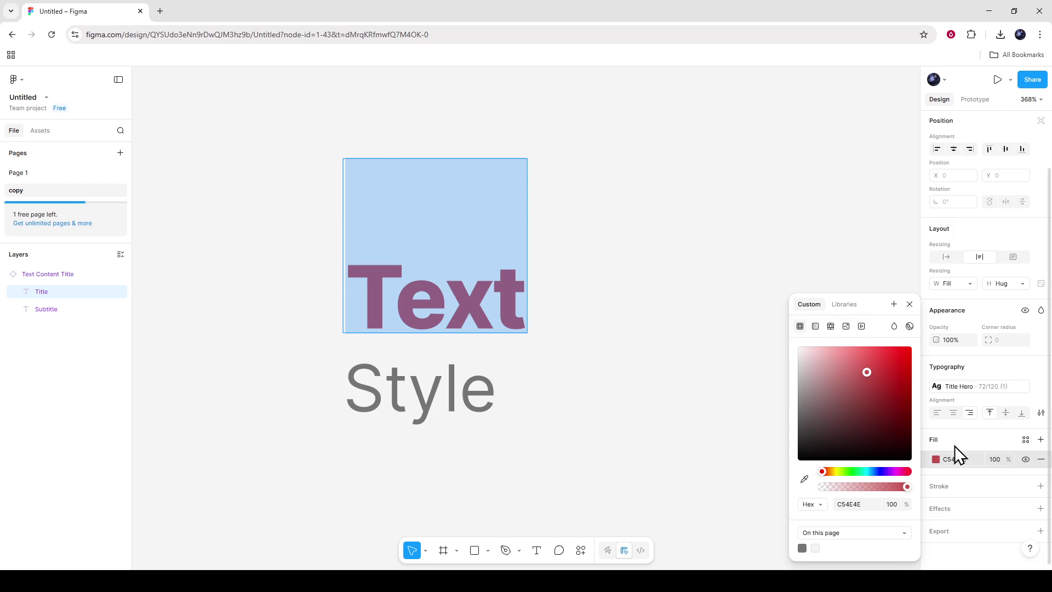
left_click(865, 507)
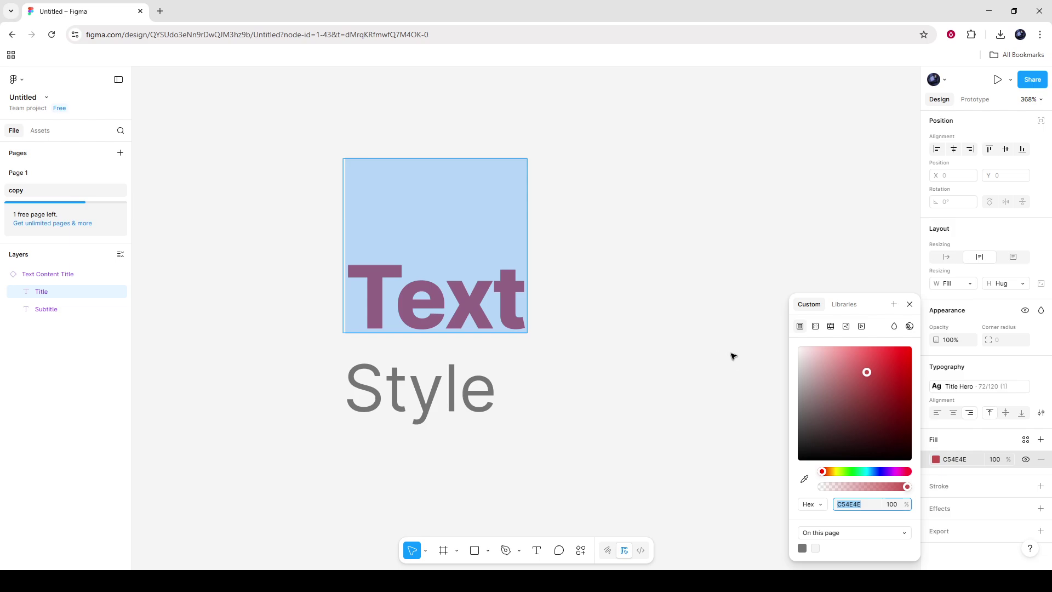
key("Escape")
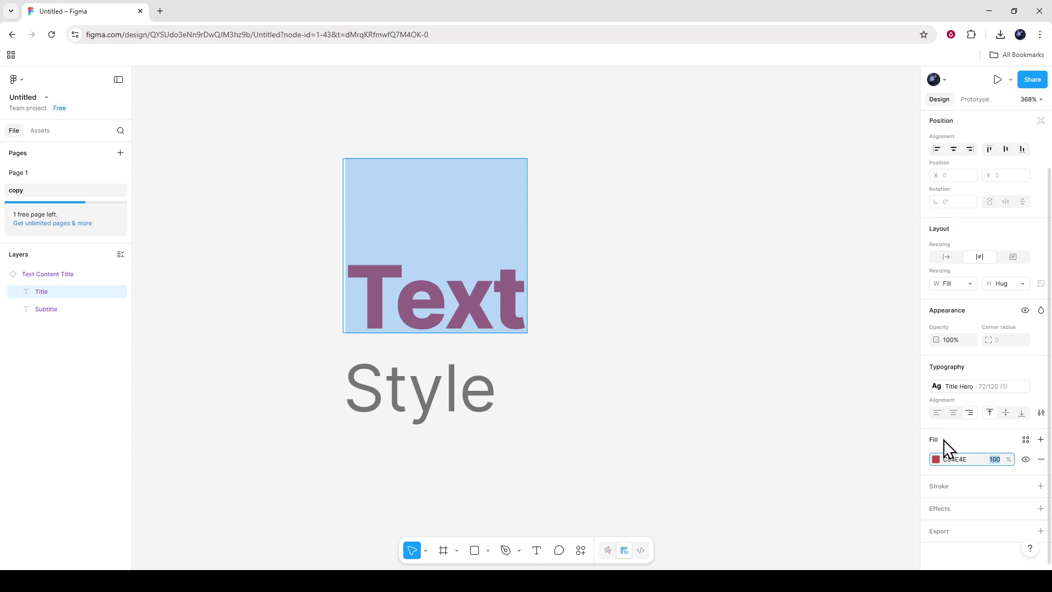
key("Escape")
left_click(627, 321)
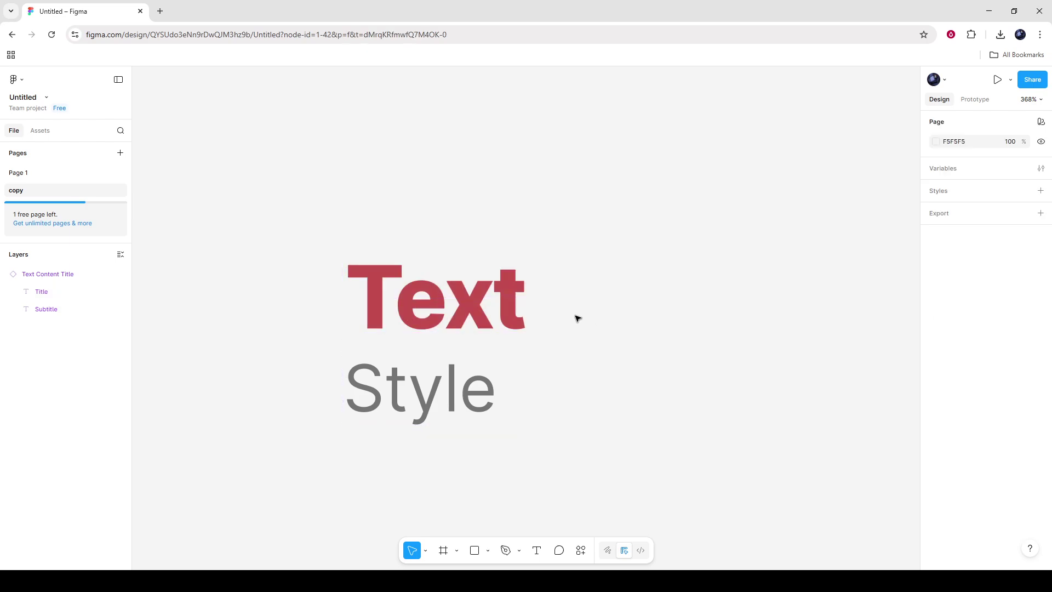
Select the subtitle text "Style" inside the component and add a drop shadow effect to it
left_click(475, 301)
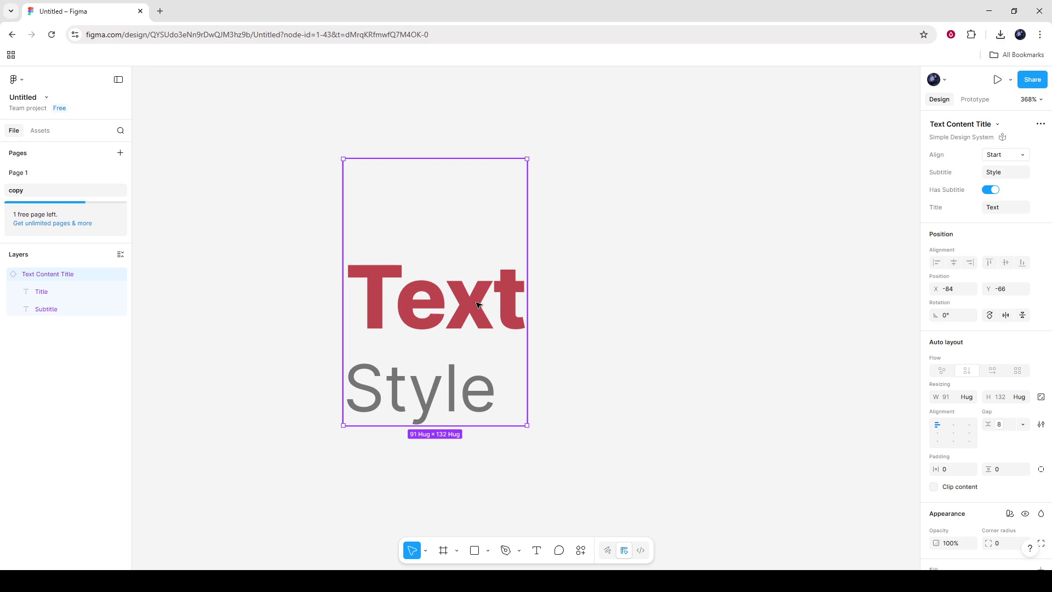
scroll(998, 406, "down", 3)
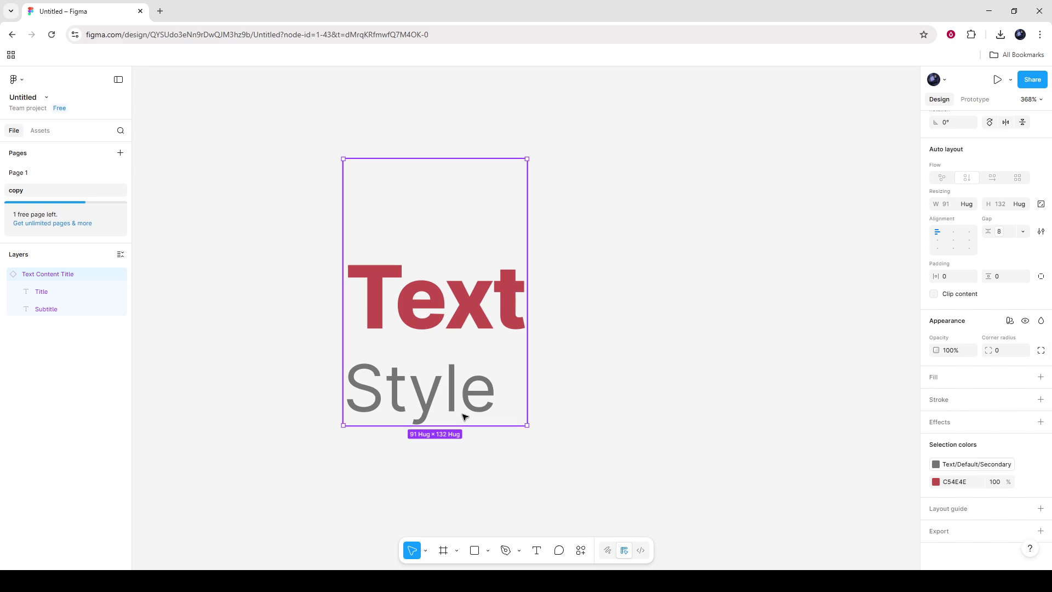
left_click(448, 398)
double_click(448, 399)
double_click(449, 397)
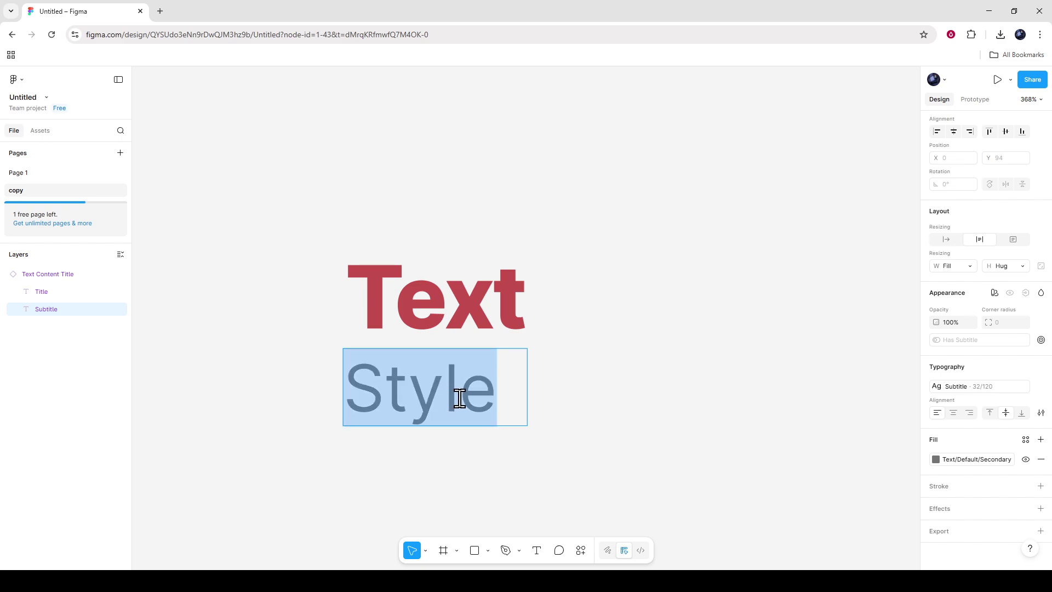
left_click(964, 505)
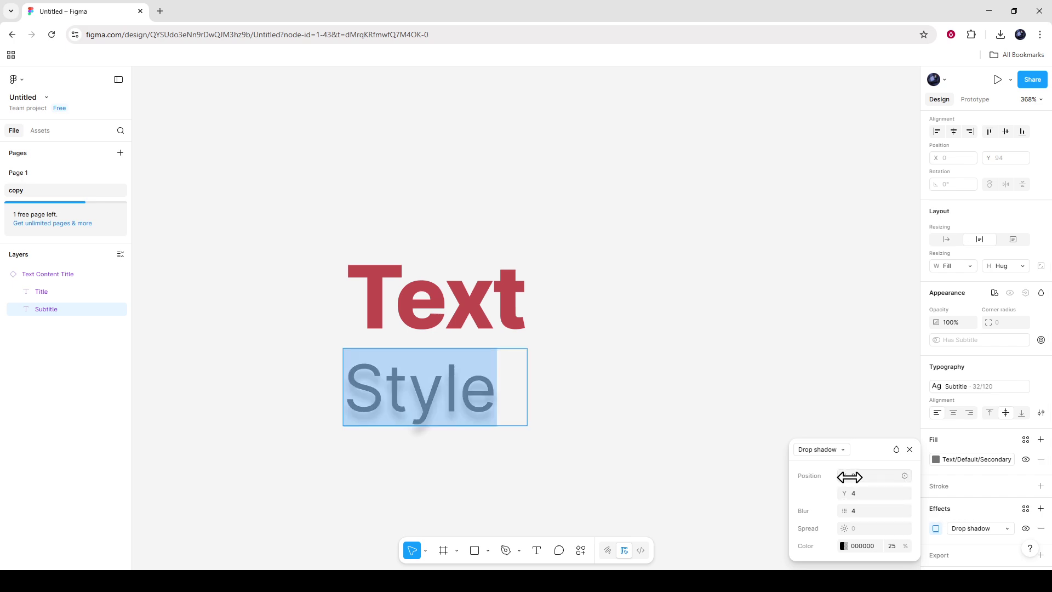
left_click(842, 452)
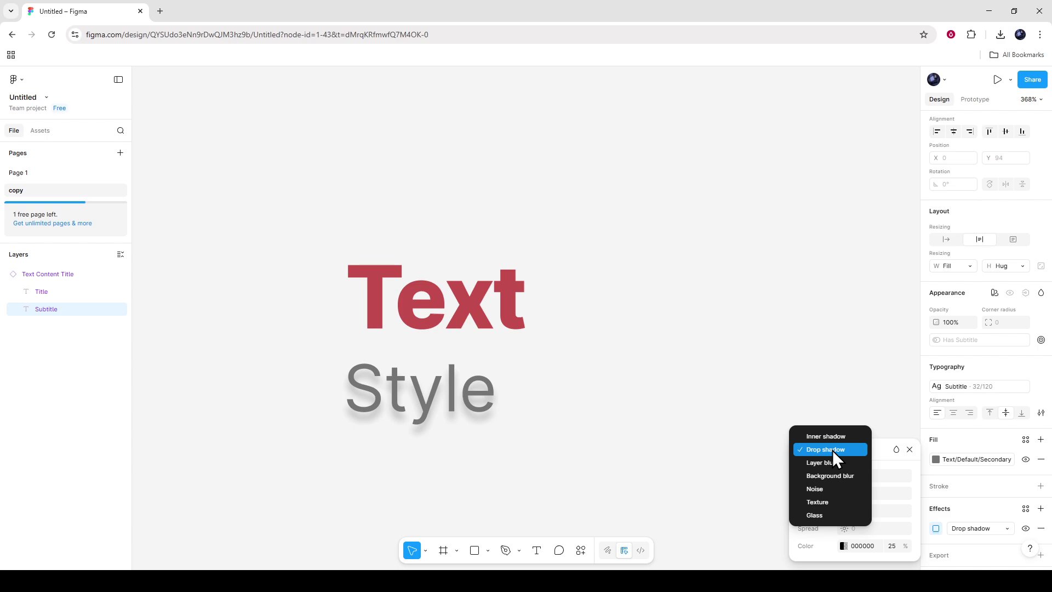
left_click(832, 449)
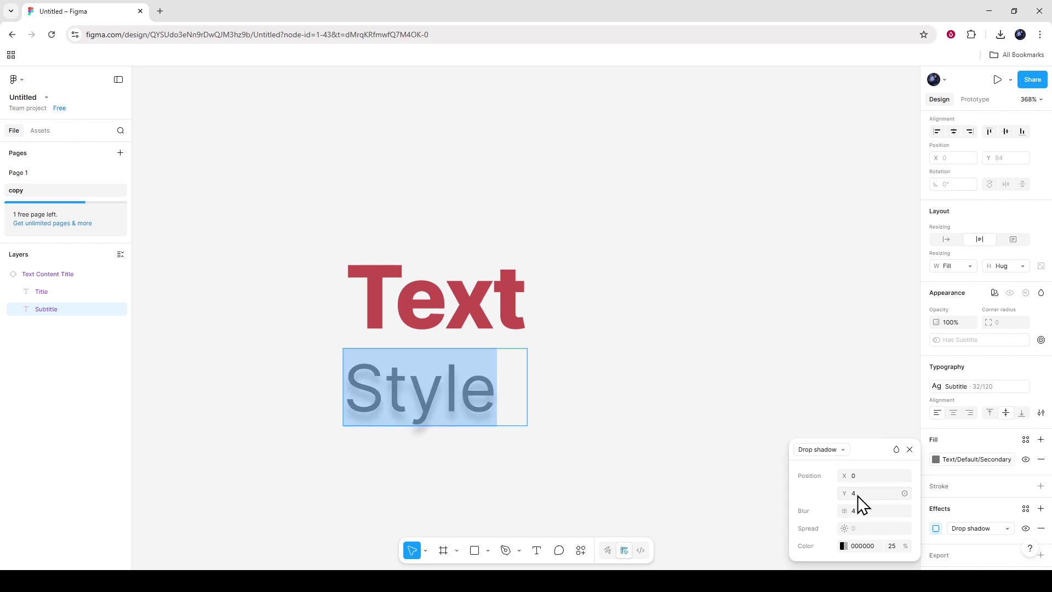
Set the subtitle's drop shadow to an X offset of 6 and a blur of 2
left_click(848, 475)
left_click_drag(848, 475, 826, 511)
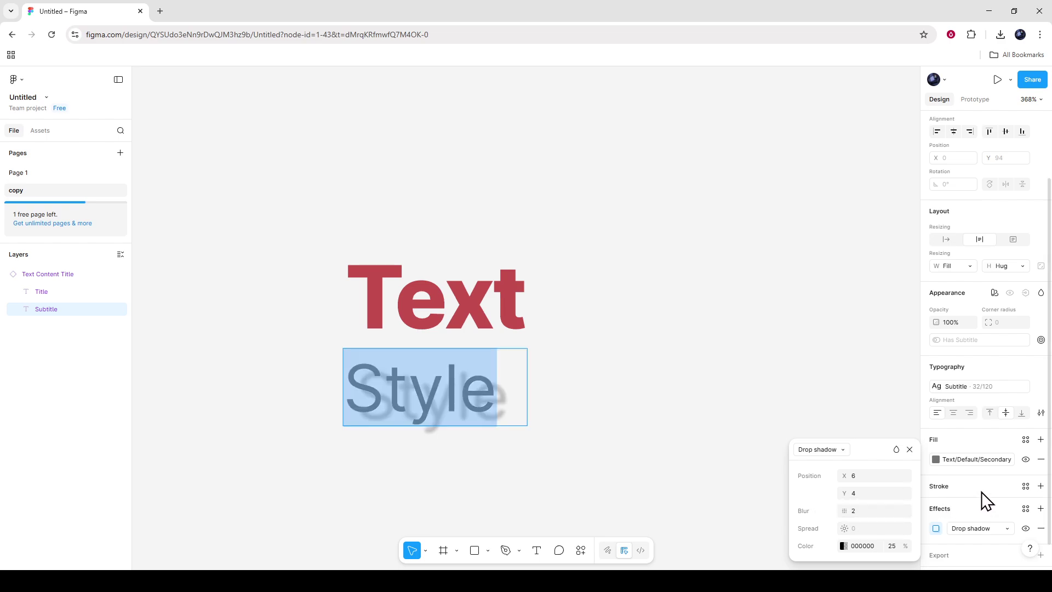
left_click(973, 437)
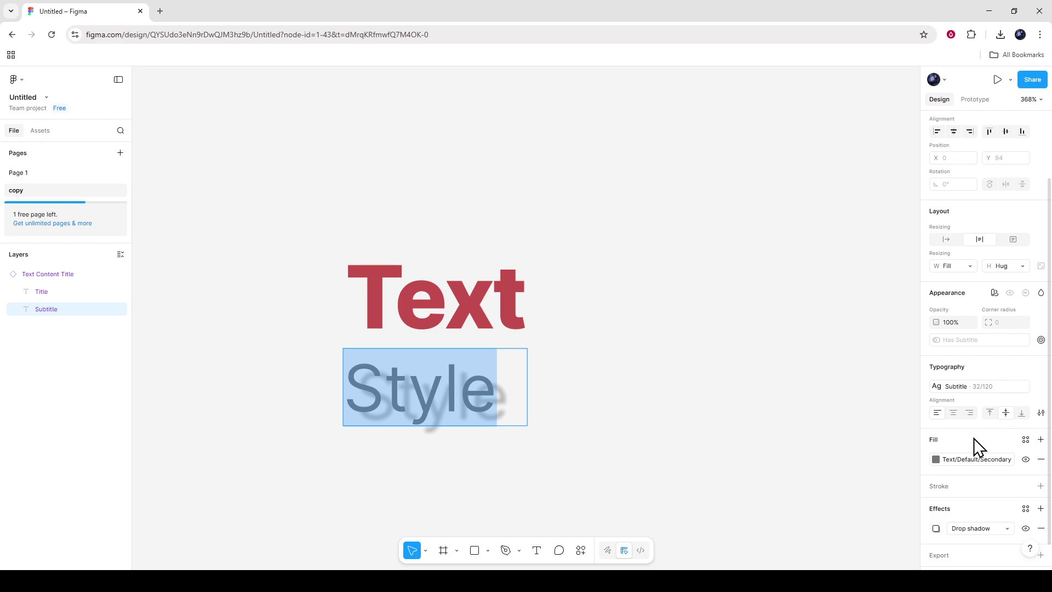
scroll(978, 504, "down", 1)
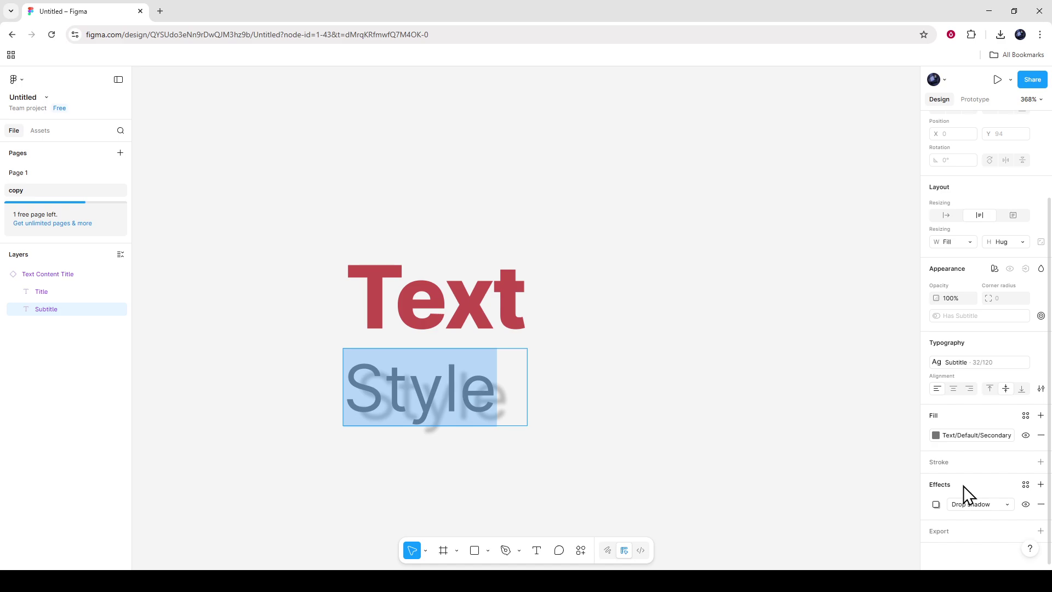
key("Escape")
Examine the styled title and subtitle up close on the canvas
scroll(521, 460, "down", 5)
scroll(600, 421, "up", 2)
left_click(603, 432)
scroll(623, 323, "up", 4)
left_click_drag(624, 324, 678, 380)
scroll(582, 335, "up", 1)
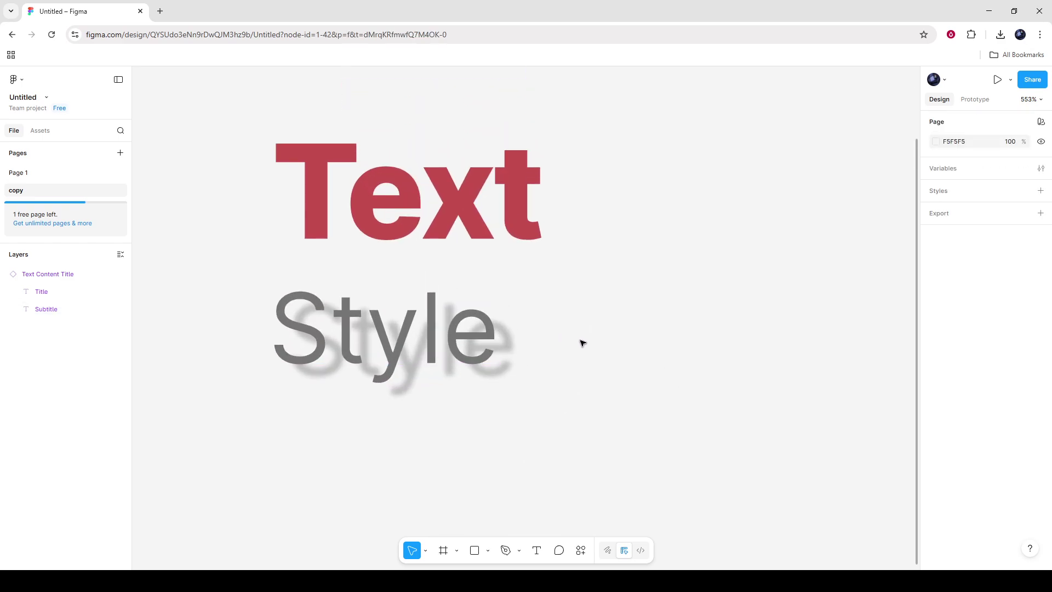
left_click(520, 219)
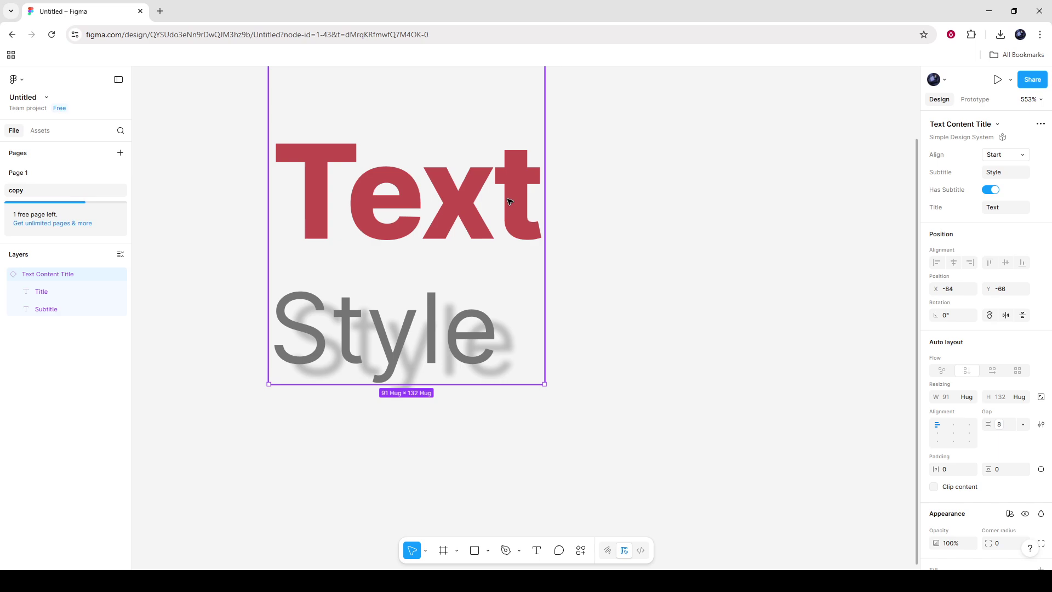
left_click(677, 275)
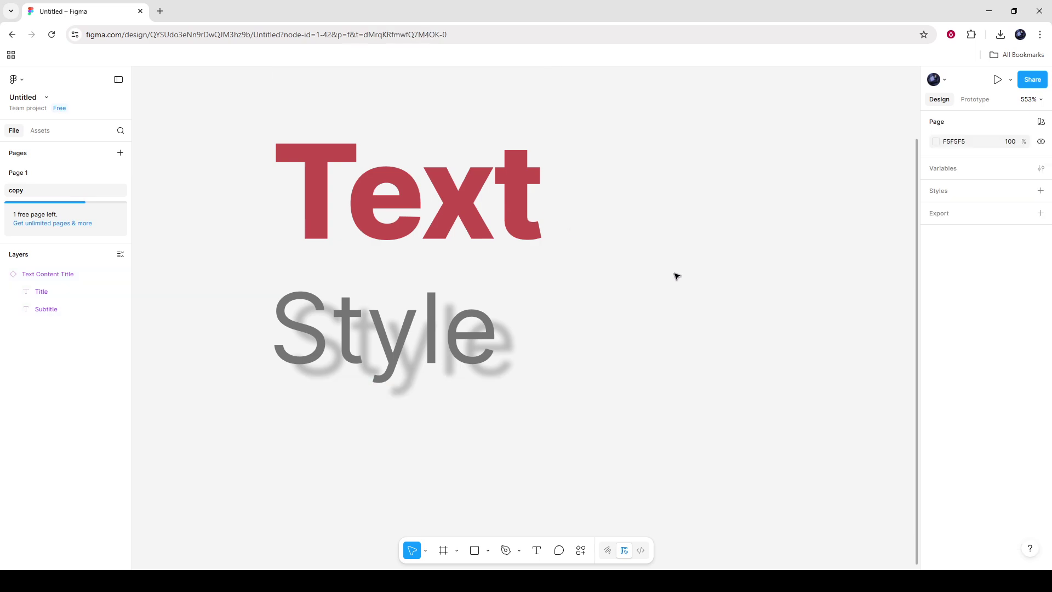